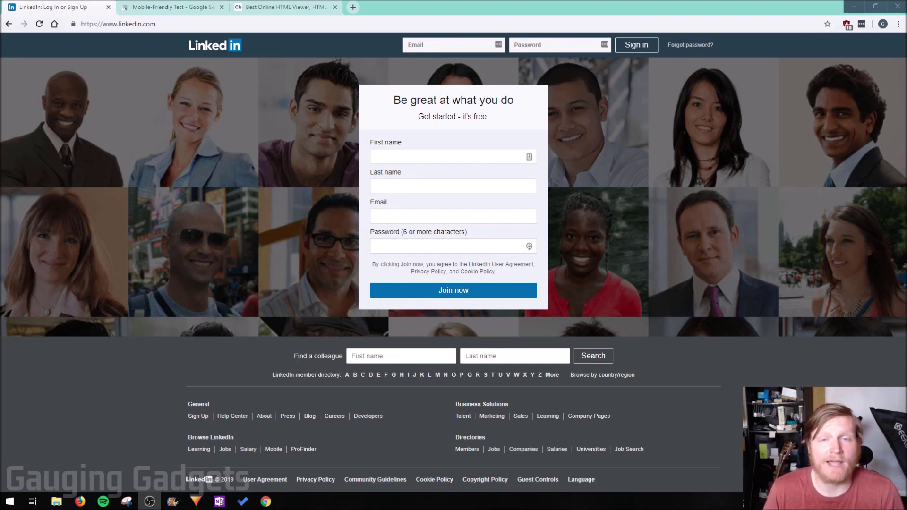
# - Load the LinkedIn profile page linkedin.com/in/barackobama from a pasted address
pyautogui.click(168, 23)
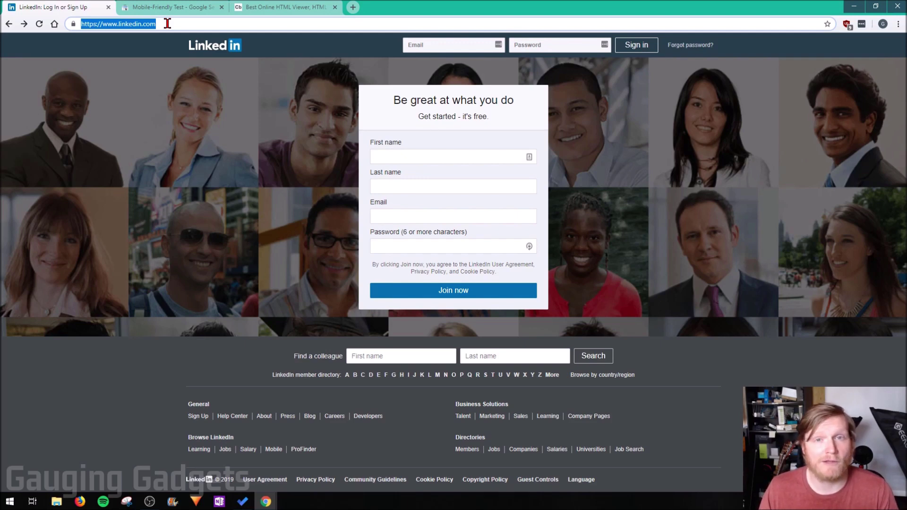
pyautogui.write('https://www.linkedin.com/in/barackobama')
pyautogui.press('Return')
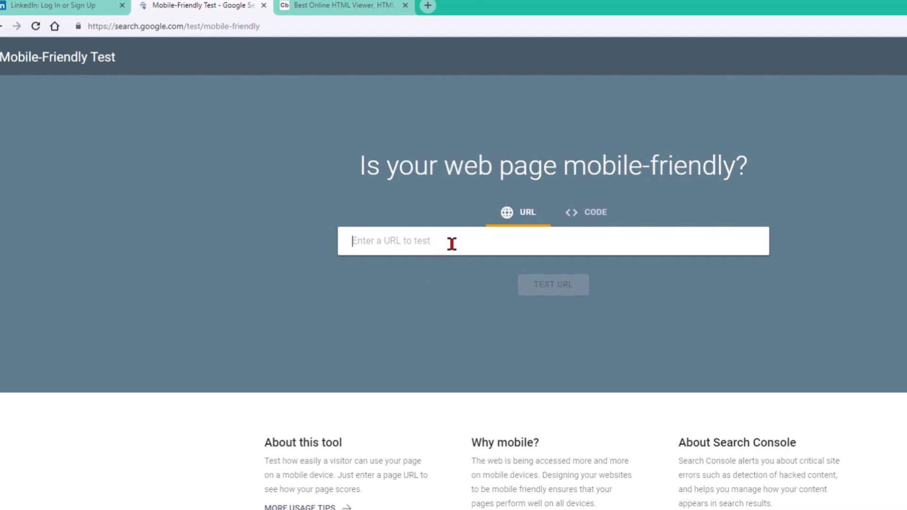
# - Run the Mobile-Friendly Test on the pasted barackobama LinkedIn profile URL
pyautogui.write('https://www.linkedin.com/in/barackobama')
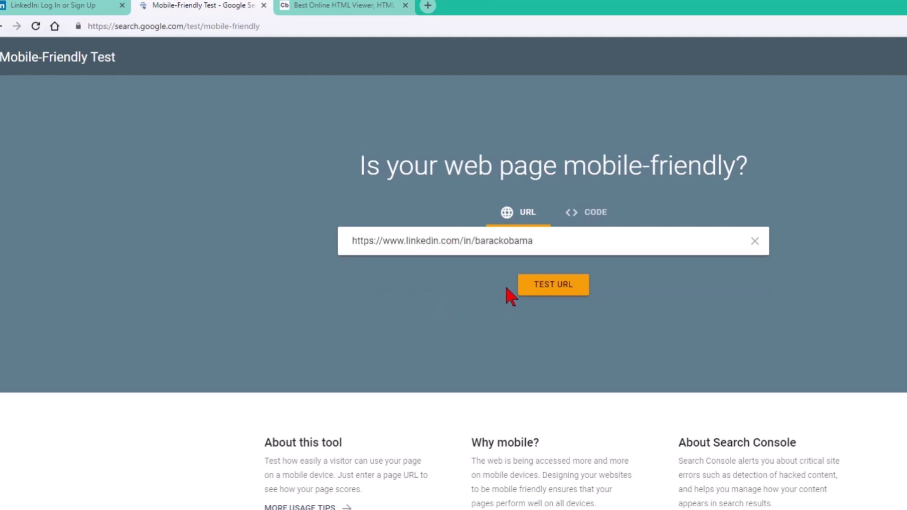
pyautogui.click(556, 291)
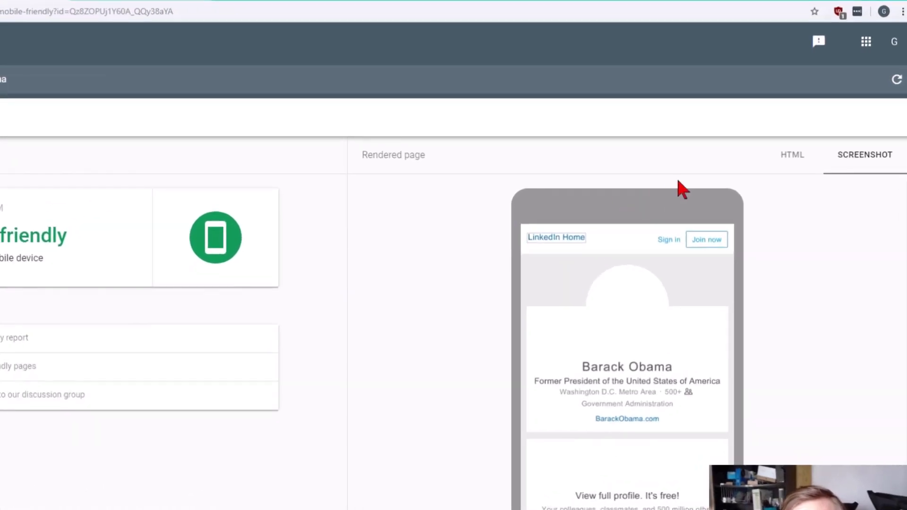
# - Select and copy all of the profile's rendered HTML from the test's HTML view
pyautogui.click(794, 160)
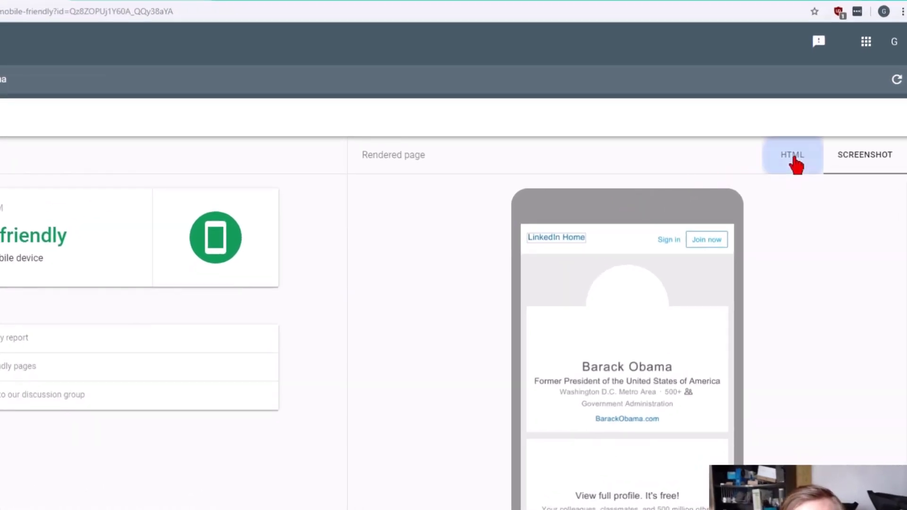
pyautogui.rightClick(569, 213)
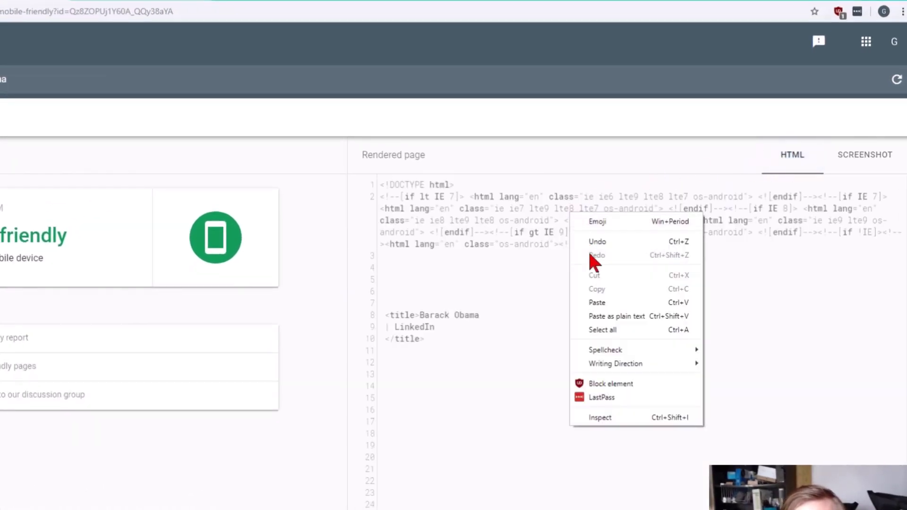
pyautogui.click(604, 327)
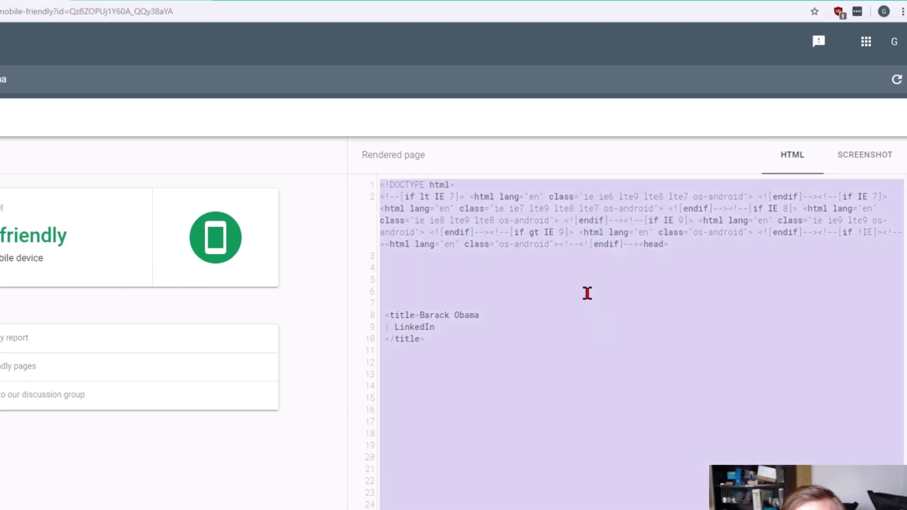
pyautogui.rightClick(555, 239)
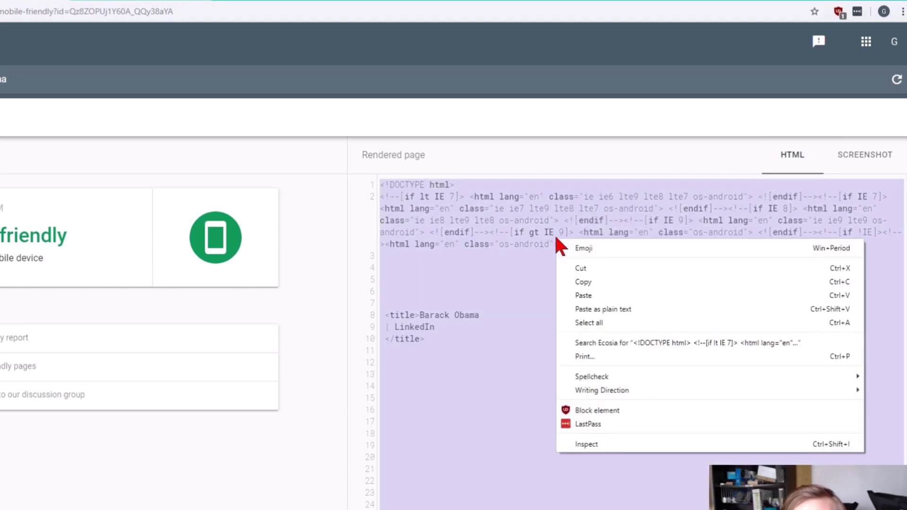
pyautogui.click(591, 282)
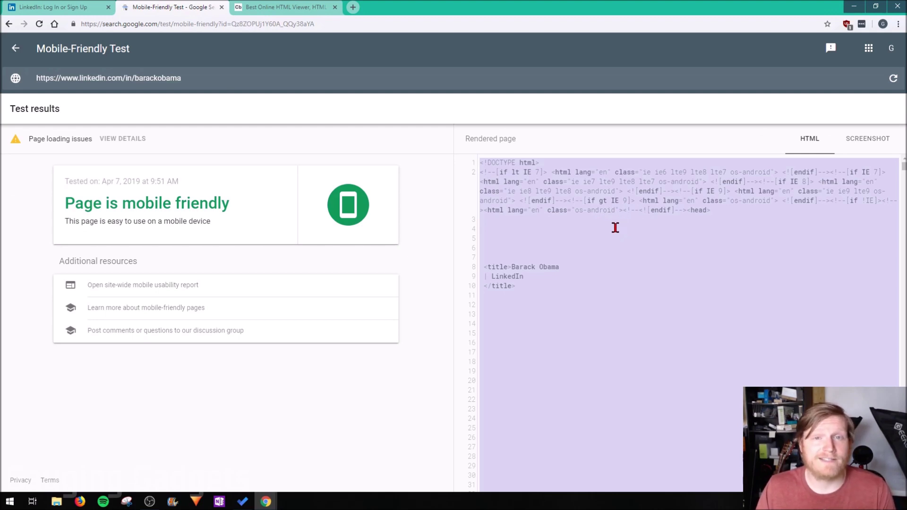
pyautogui.click(300, 8)
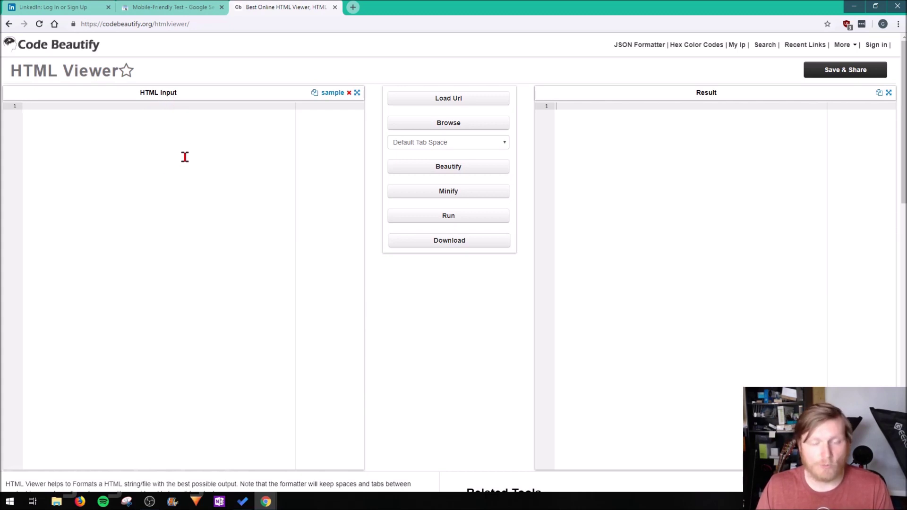
# - Paste the copied profile HTML into Code Beautify's HTML Input and run it
pyautogui.hotkey('ctrl', 'v')
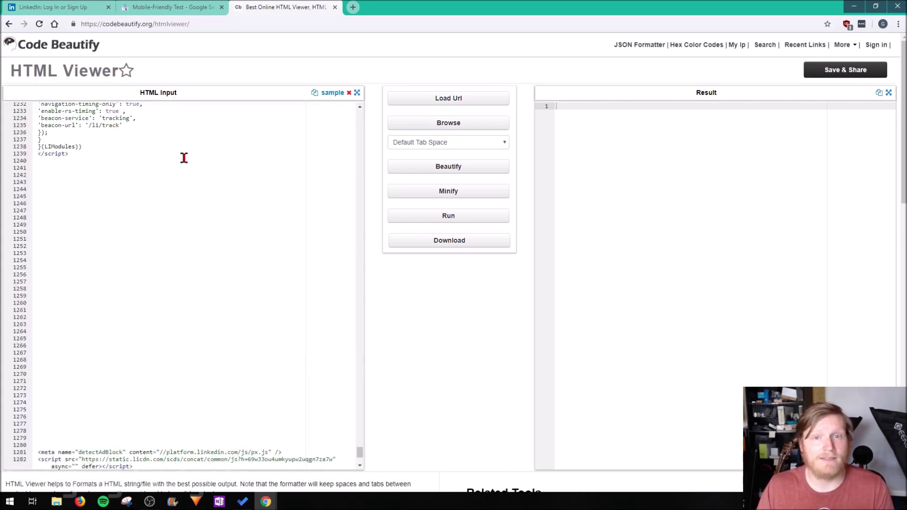
pyautogui.click(453, 224)
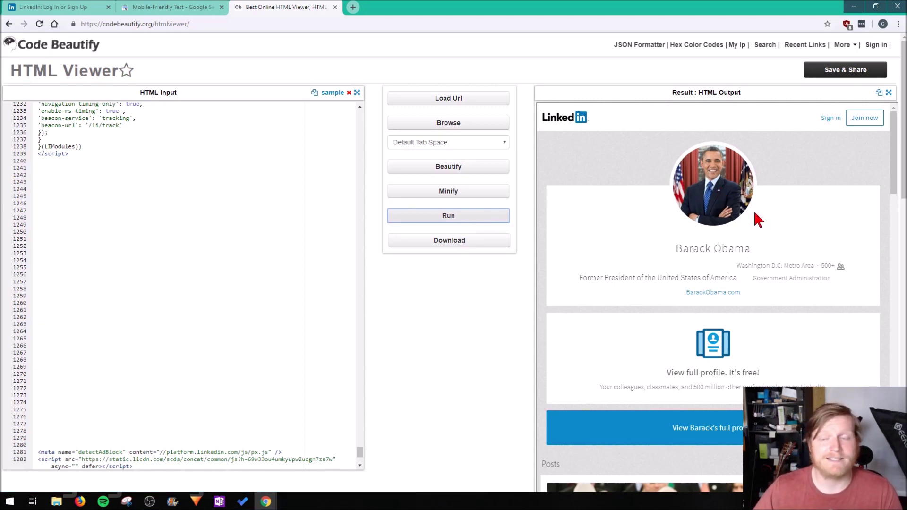
pyautogui.scroll(-3, 762, 275)
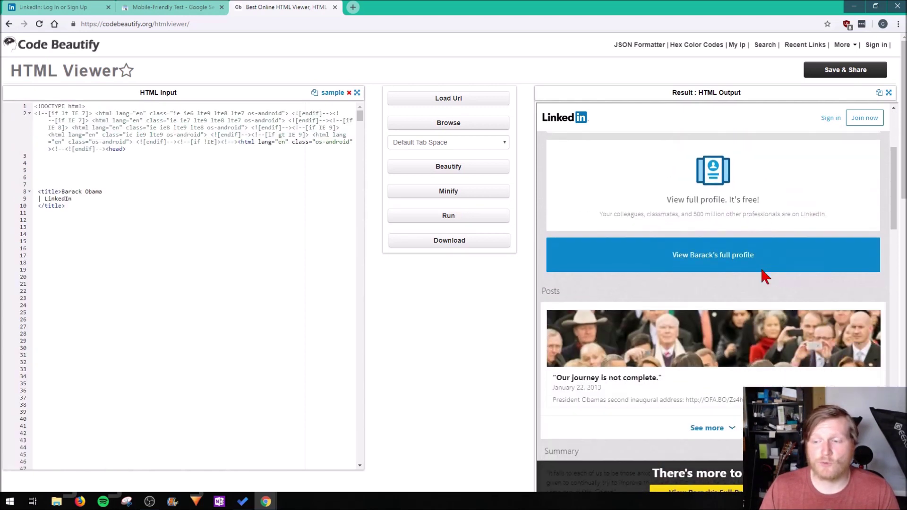
pyautogui.scroll(-2, 765, 276)
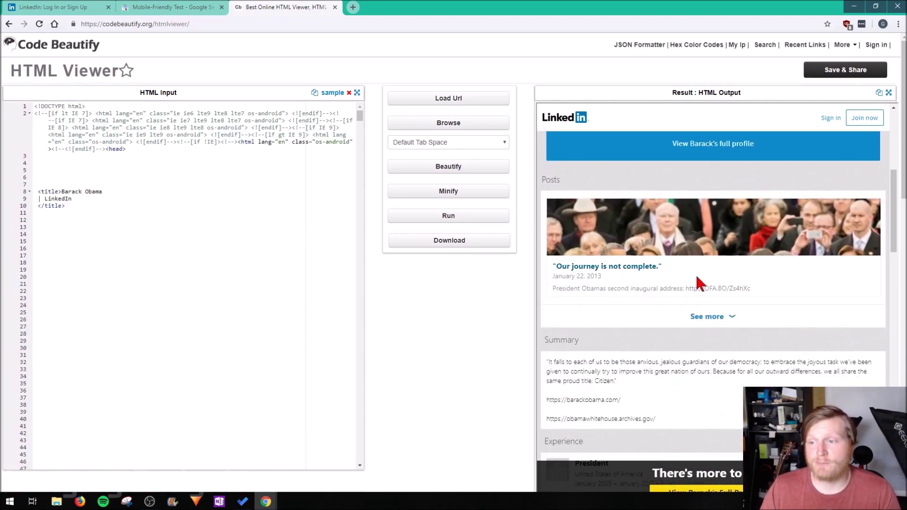
# - Expand the rendered profile's Posts list with 'See more'
pyautogui.click(714, 320)
pyautogui.scroll(-1, 734, 286)
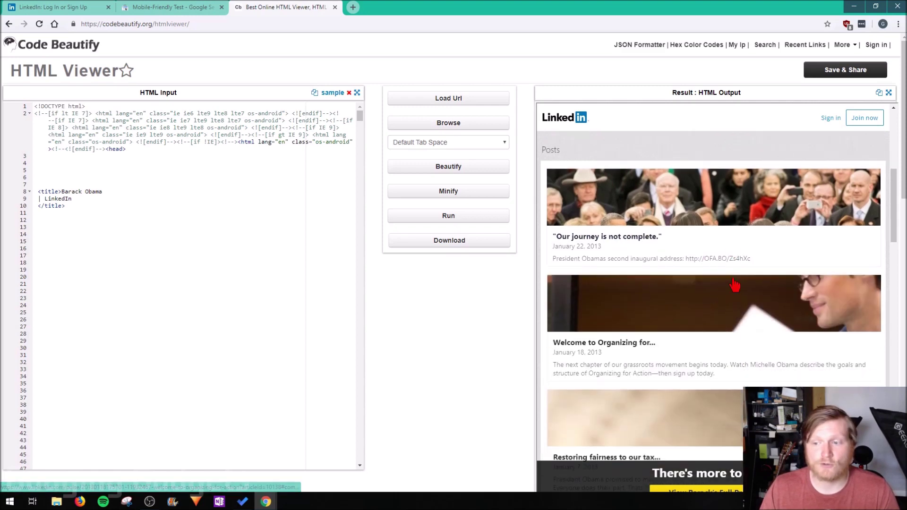
pyautogui.scroll(-2, 735, 285)
pyautogui.scroll(-2, 734, 285)
pyautogui.scroll(-2, 734, 285)
pyautogui.scroll(-1, 735, 286)
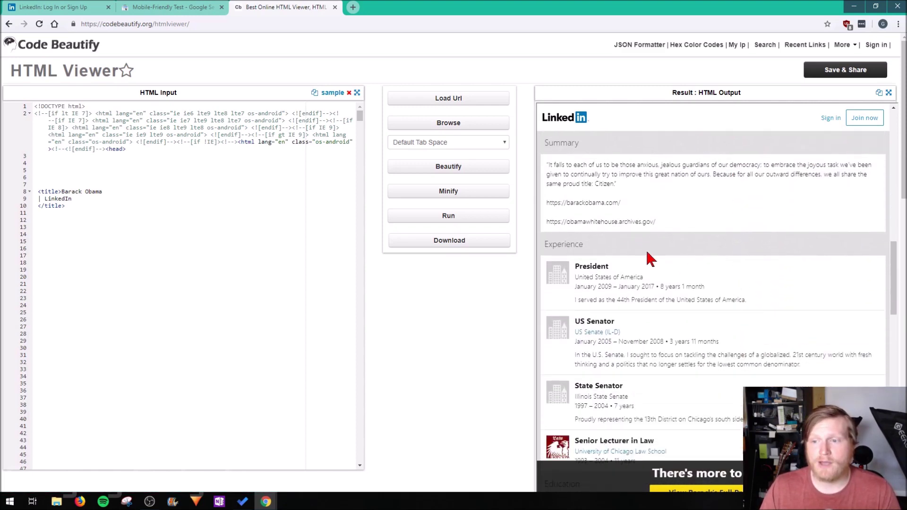
pyautogui.scroll(-1, 647, 259)
pyautogui.scroll(-3, 567, 250)
pyautogui.scroll(-2, 622, 252)
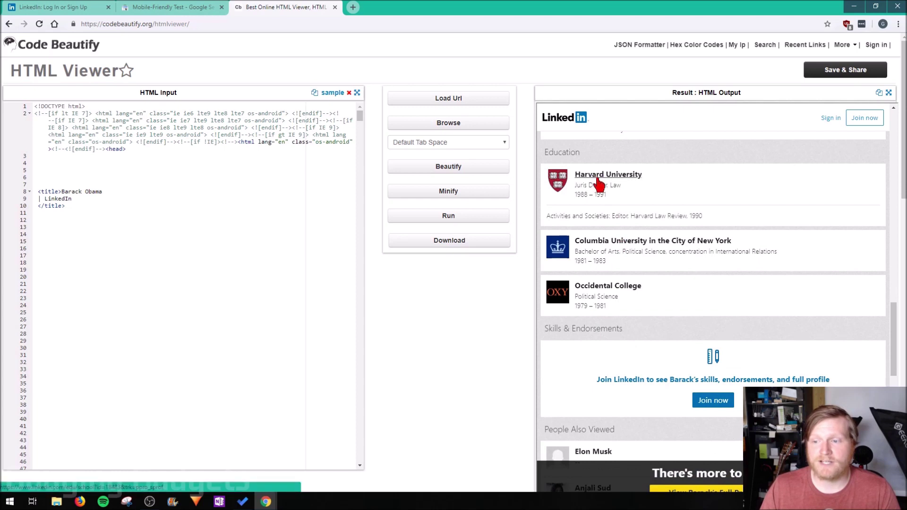
pyautogui.scroll(-3, 598, 183)
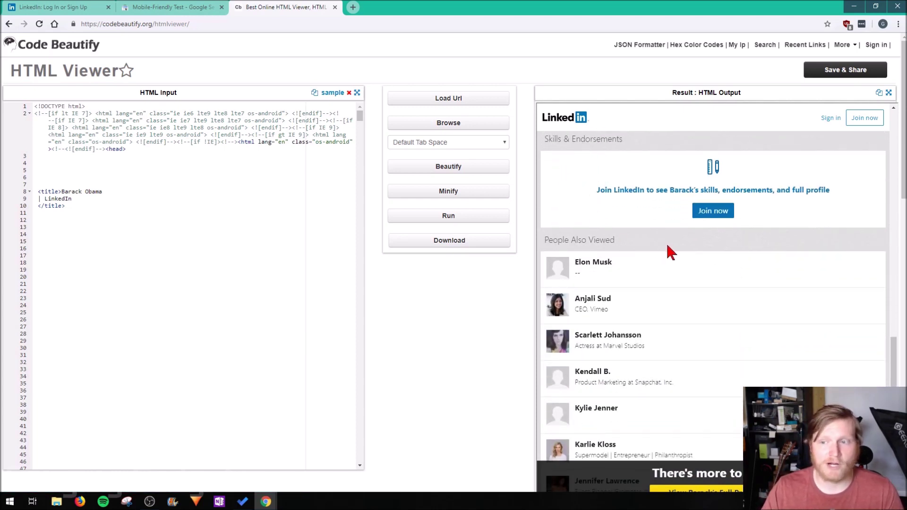
pyautogui.scroll(-5, 667, 246)
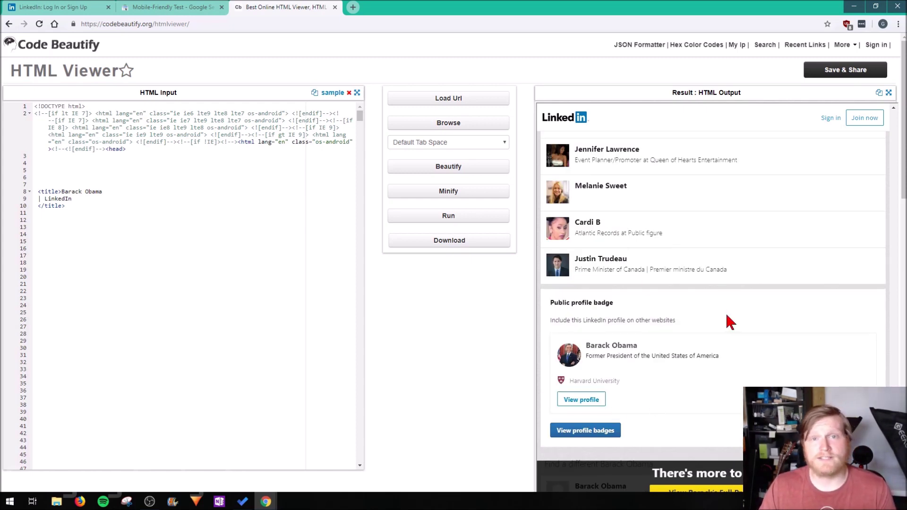
pyautogui.scroll(1, 730, 322)
pyautogui.scroll(-10, 727, 324)
pyautogui.scroll(1, 727, 324)
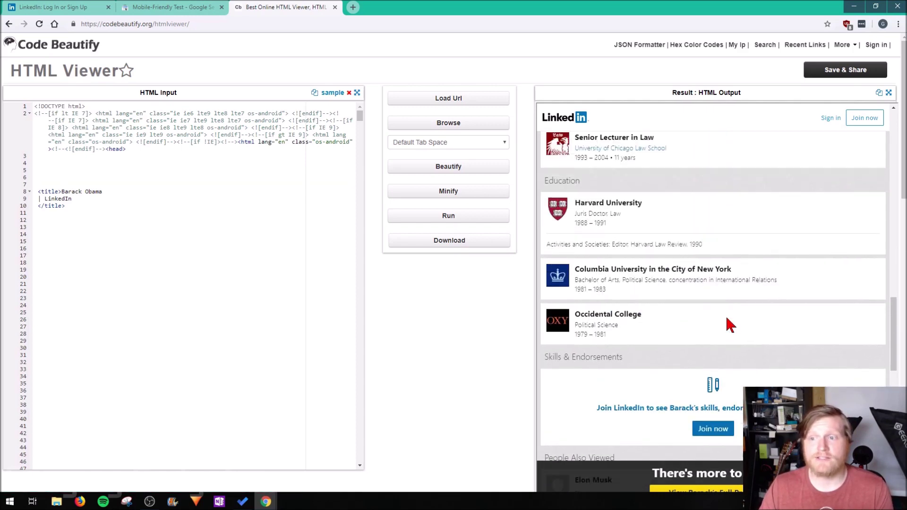
pyautogui.scroll(1, 730, 327)
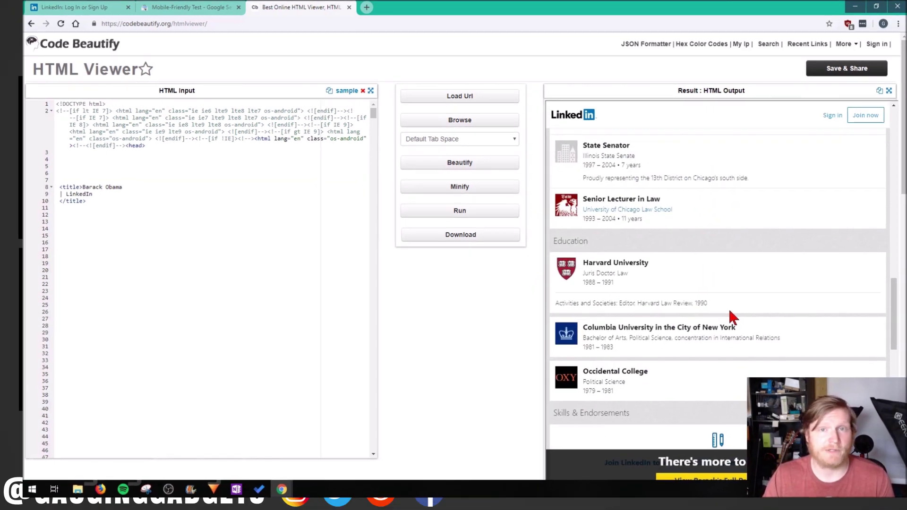